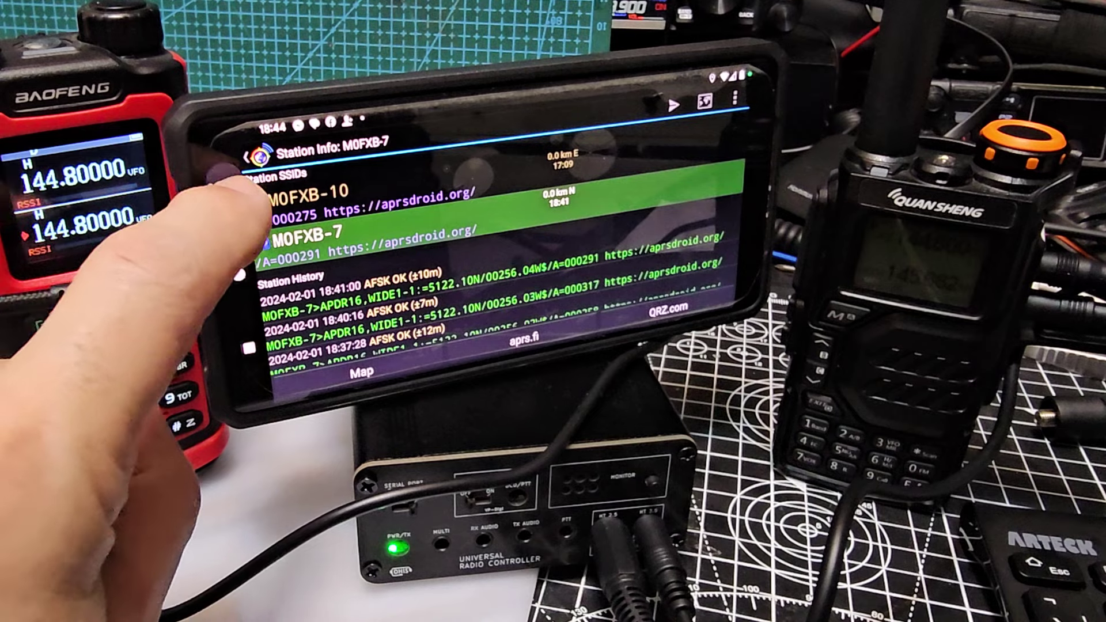
click(253, 158)
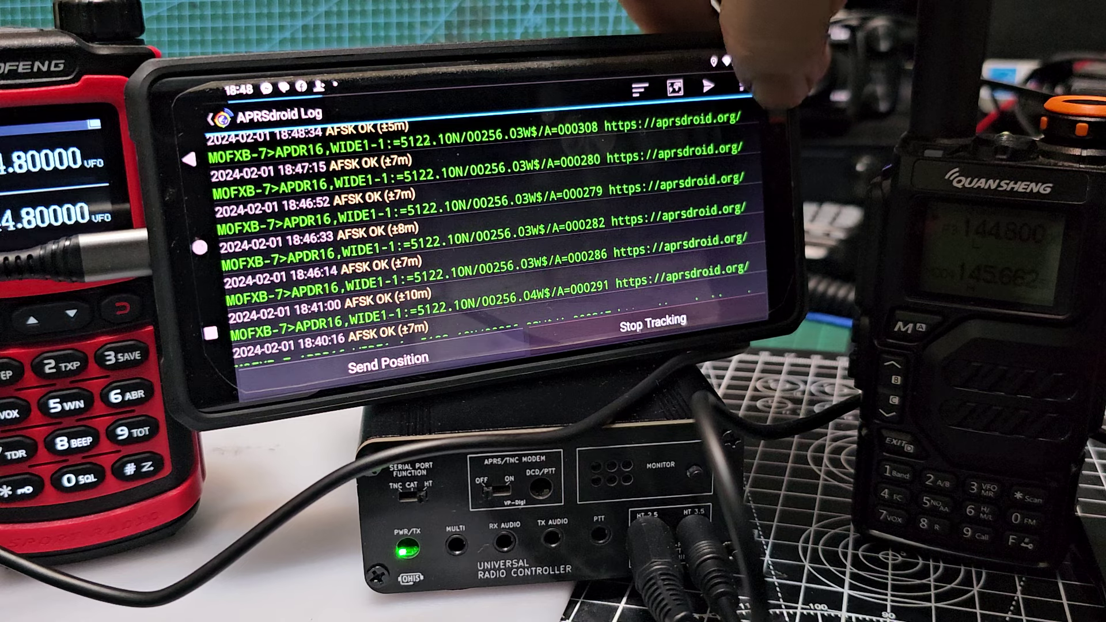
Open APRSdroid's Connection Preferences through the overflow menu's Preferences.
click(741, 87)
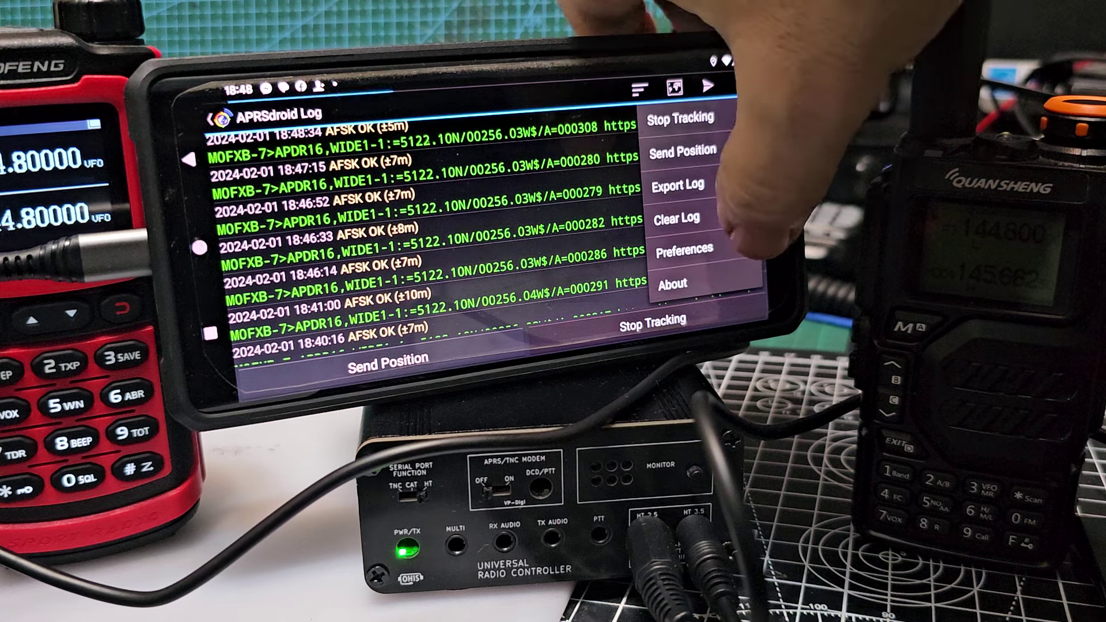
click(682, 248)
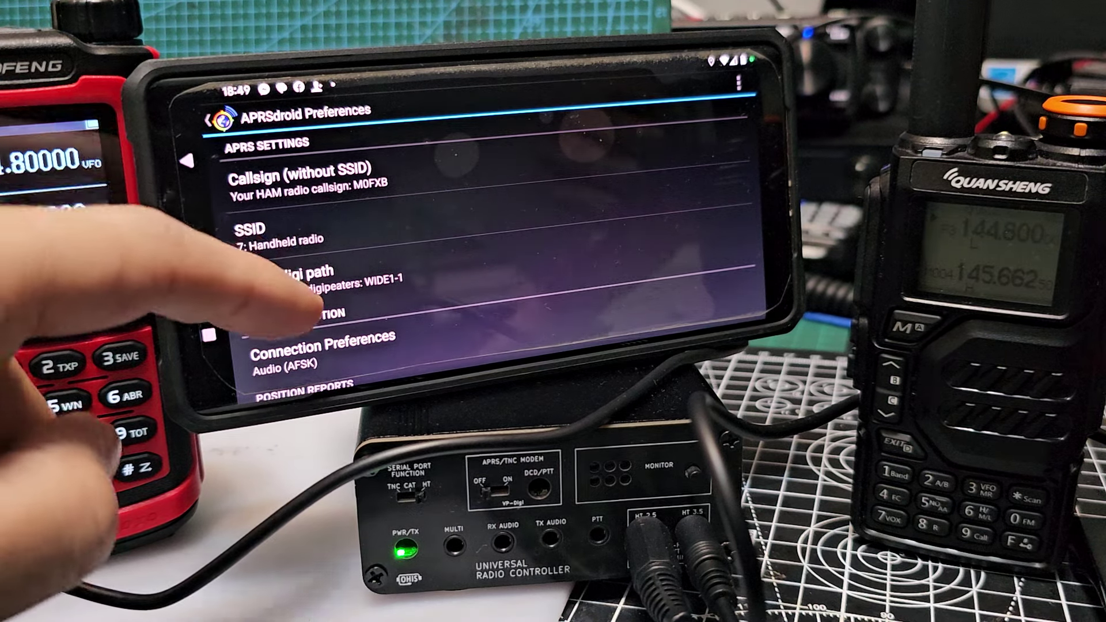
scroll(484, 251, down, 3)
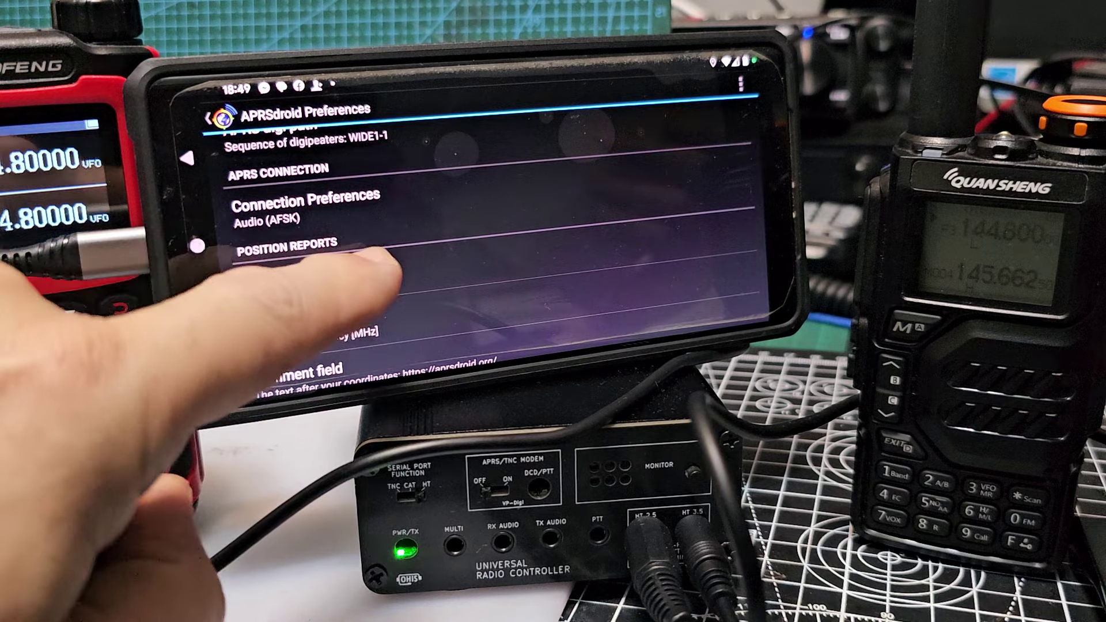
click(364, 211)
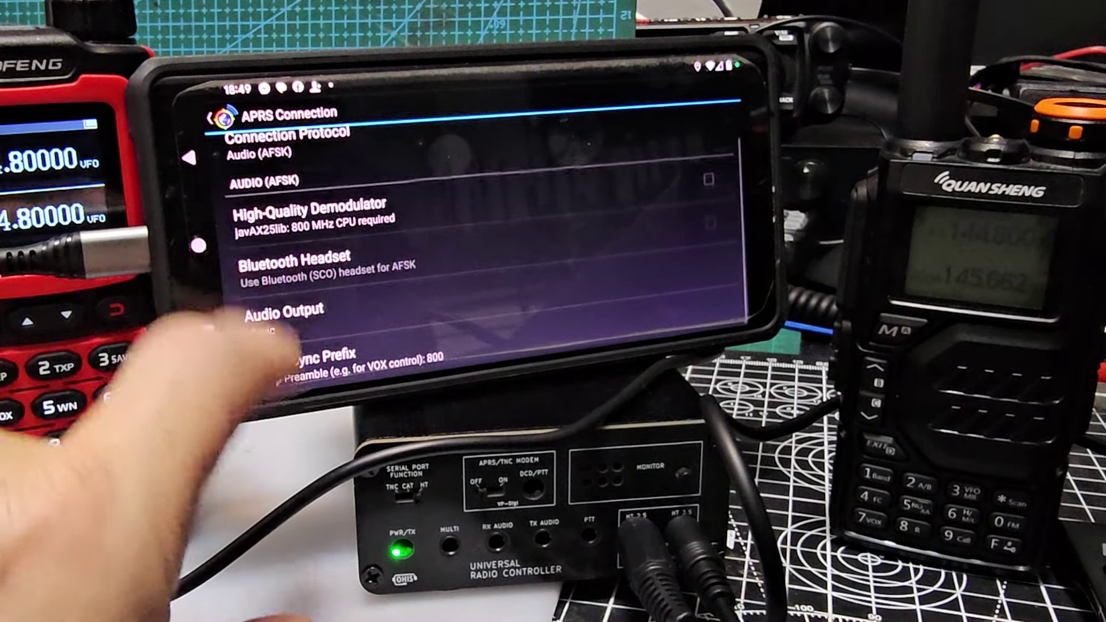
Keep the Frame Sync Prefix at 800 ms and leave the connection settings.
click(302, 358)
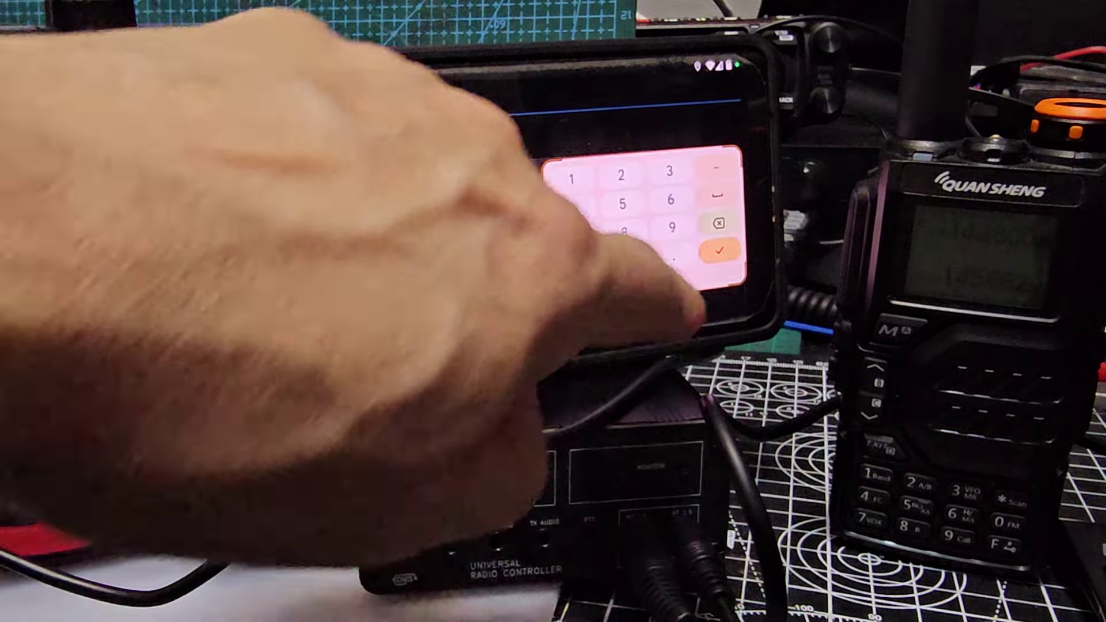
click(719, 251)
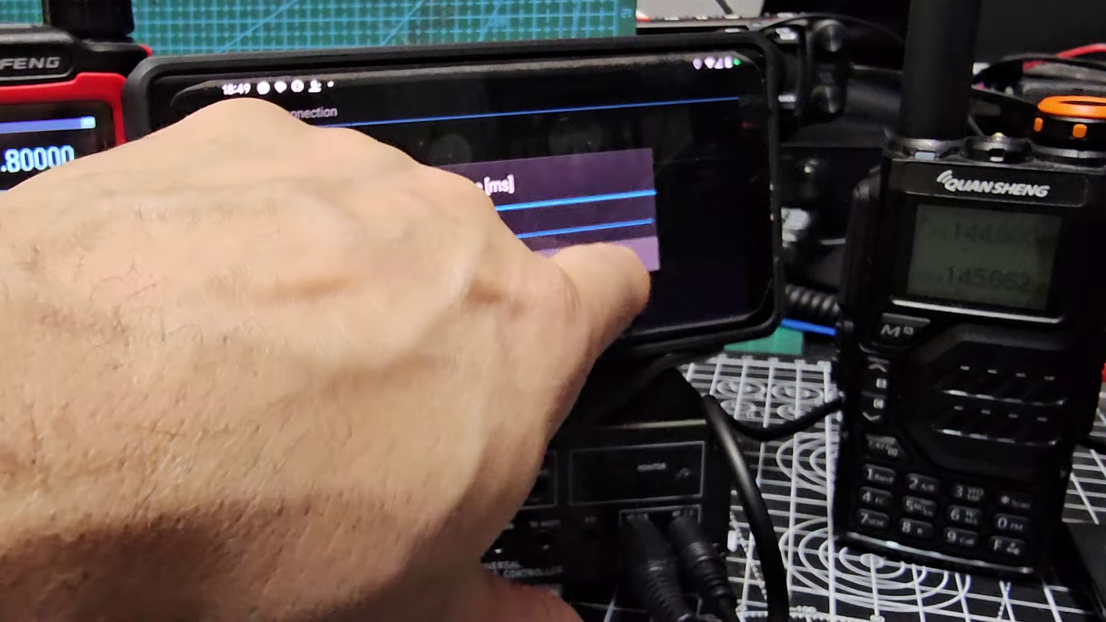
click(585, 263)
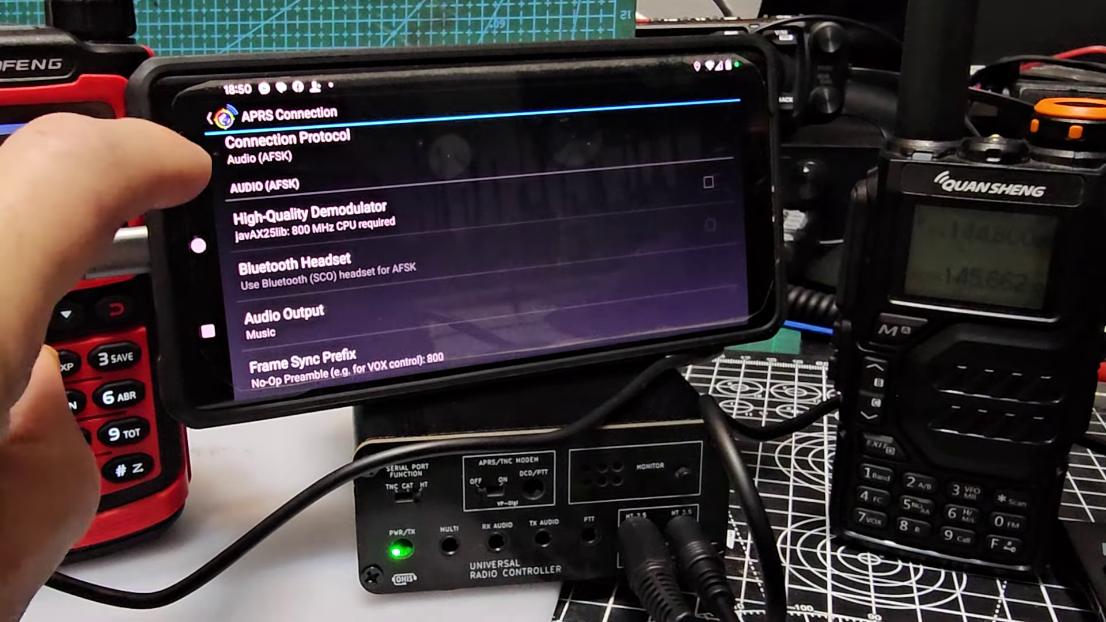
click(187, 158)
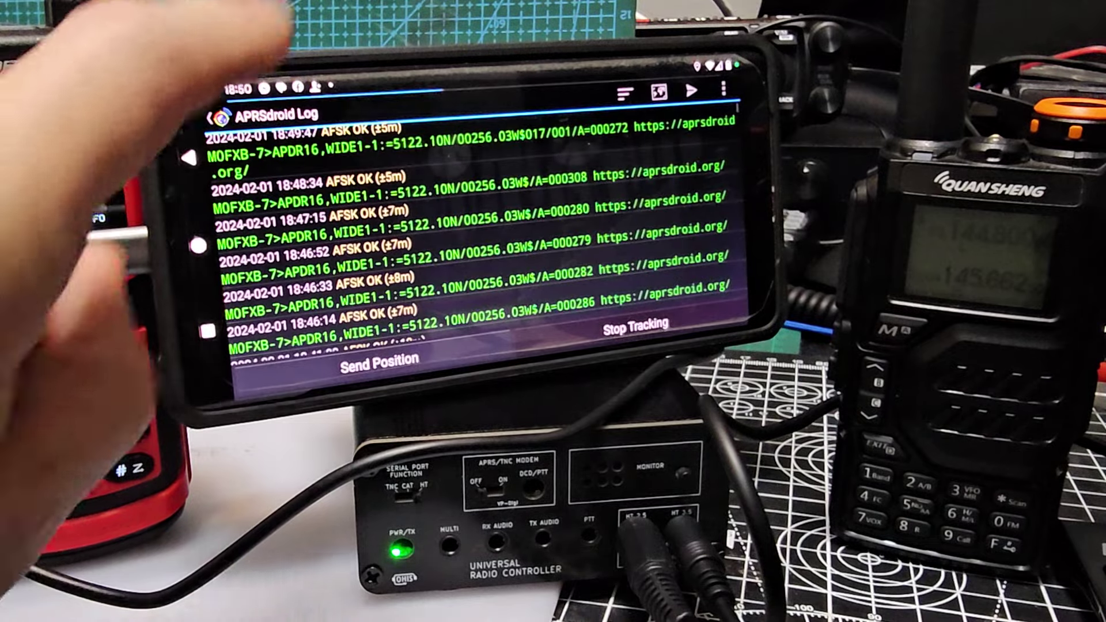